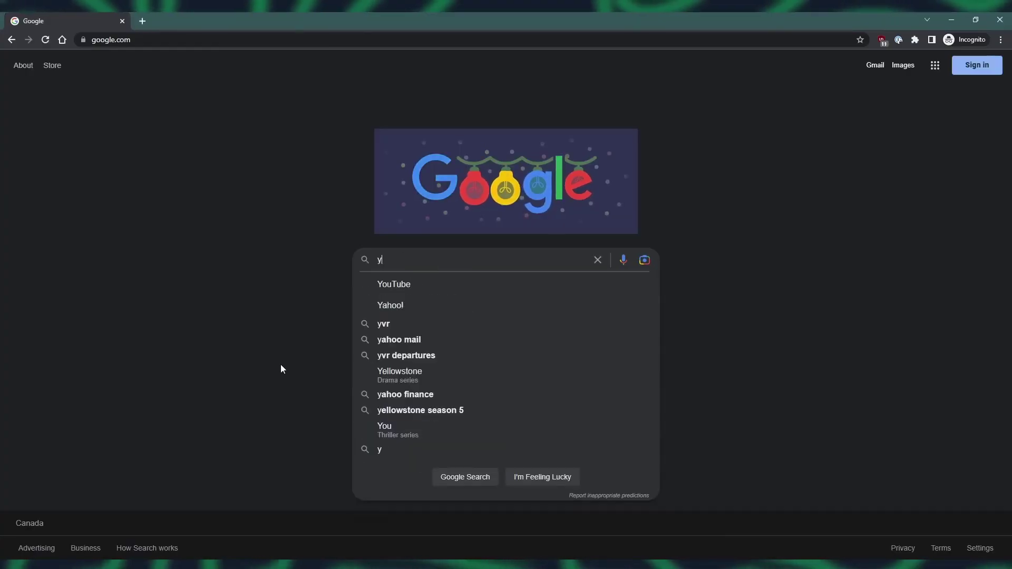
Step: Type the Google search query 'yo how tf do video games work'
type("ideo games work")
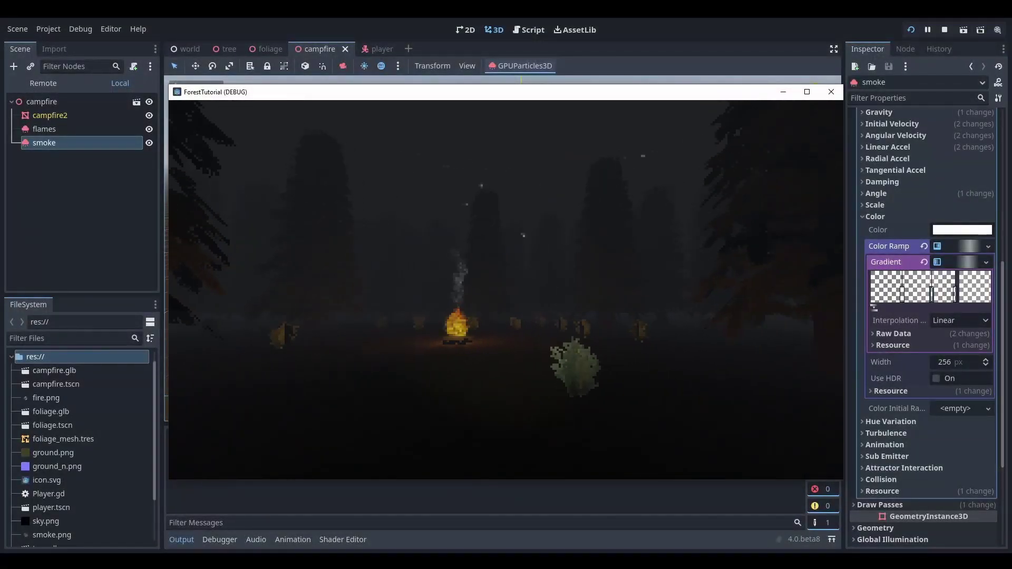
Step: Walk the player forward through the forest to the smoking campfire and past it
key("w")
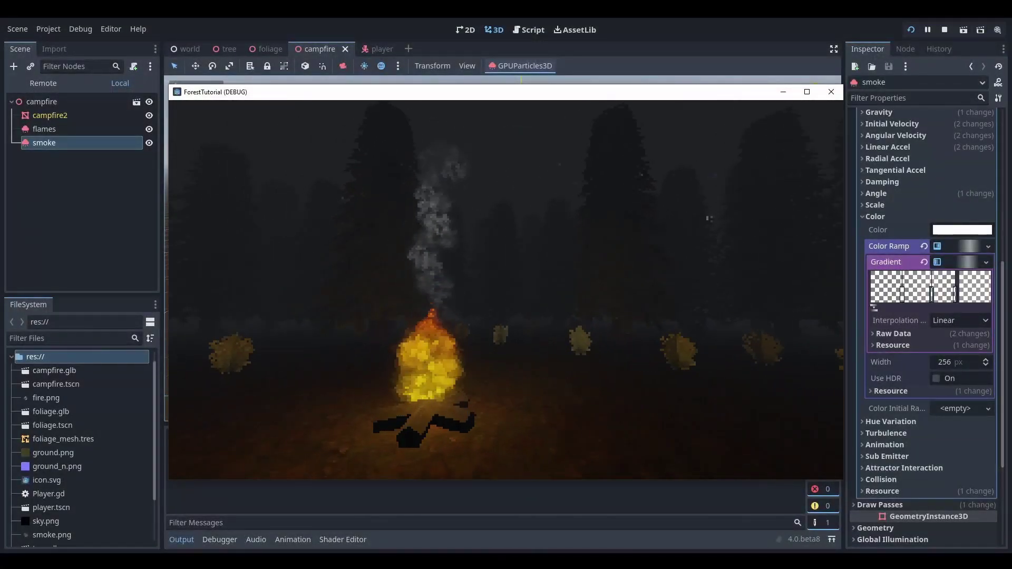
key("w")
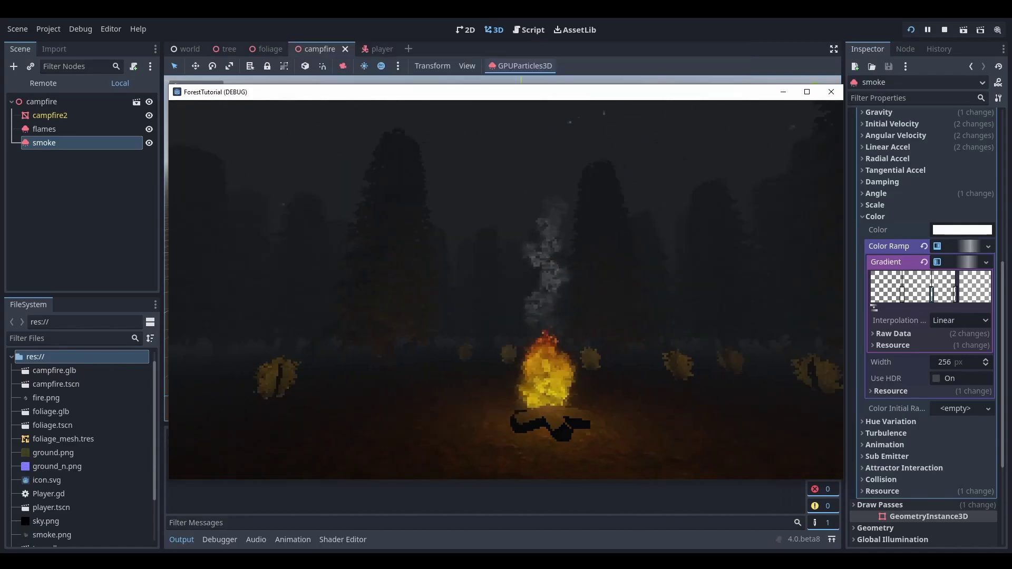
key("w")
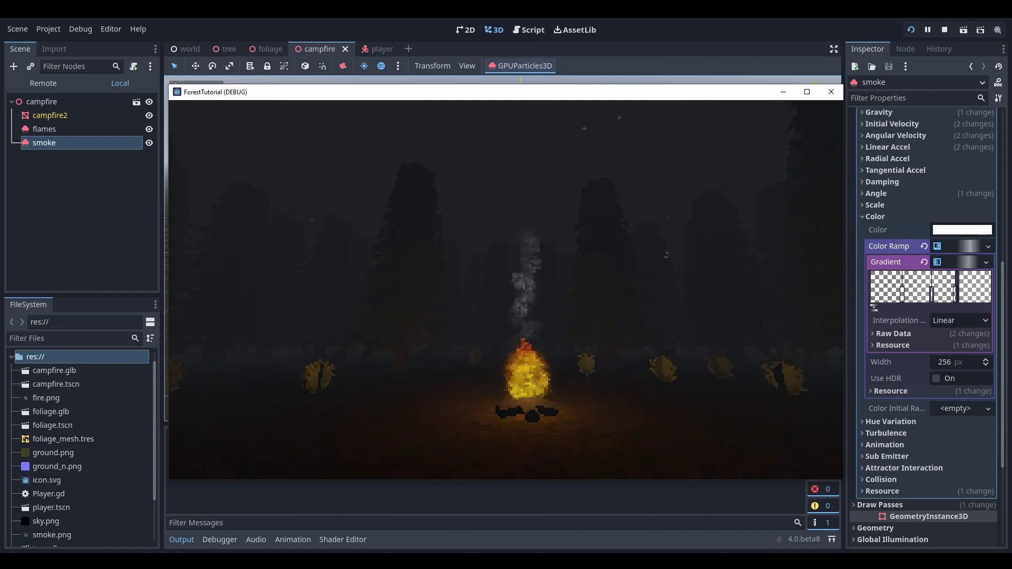
key("w")
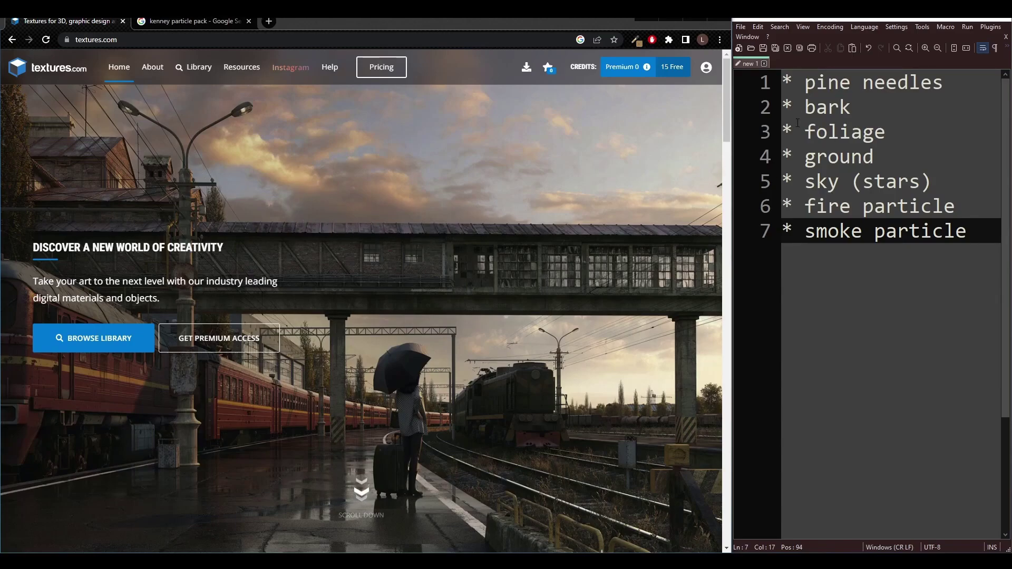
Step: Search the textures.com library for 'pine needles' and open the LEAVES0142 pine branch download options
left_click(196, 67)
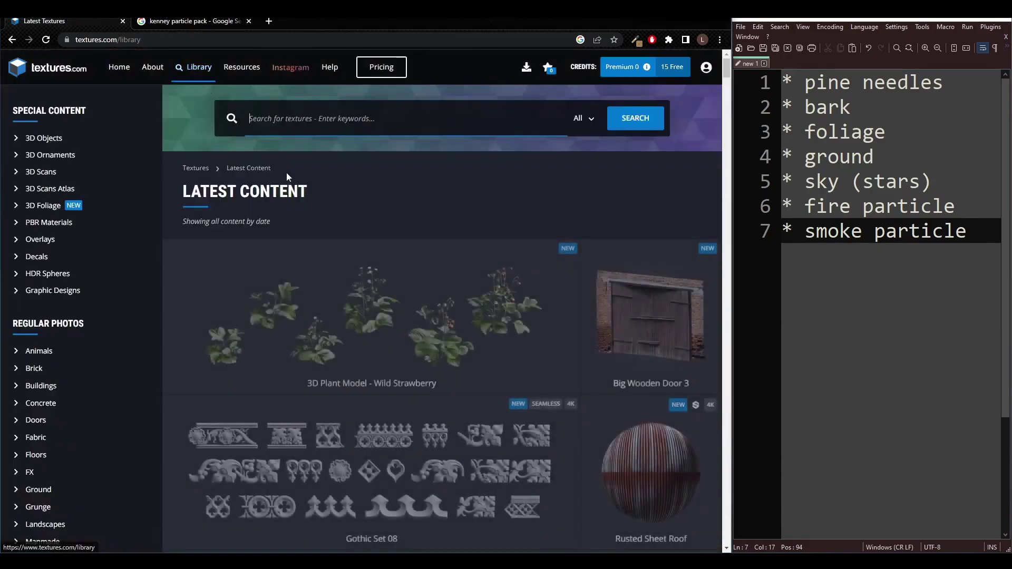
type("pine needles")
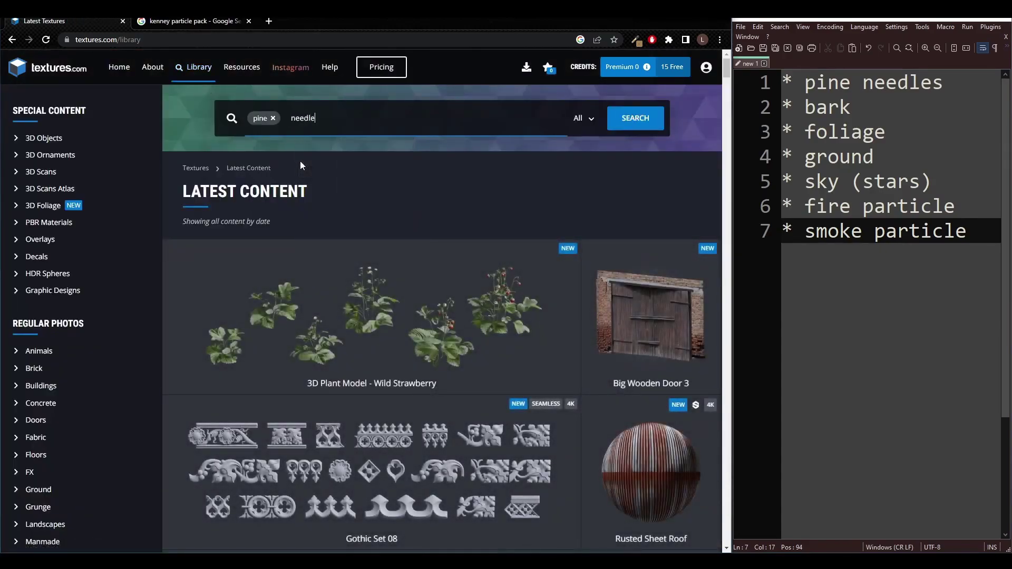
key("Return")
left_click(589, 262)
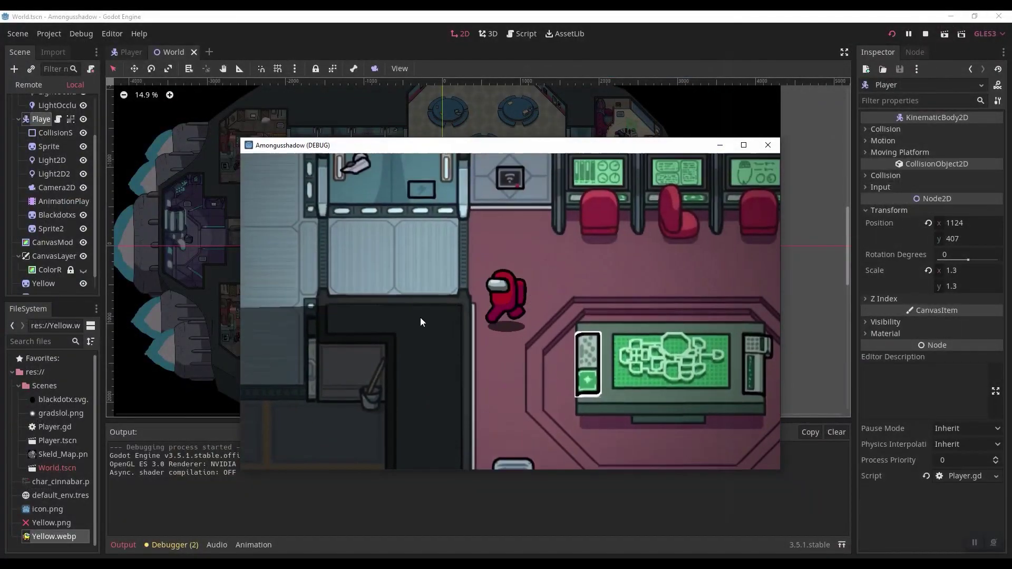
Step: Walk the red character up, left and back down through the corridor in the running game
key("Left")
key("Up")
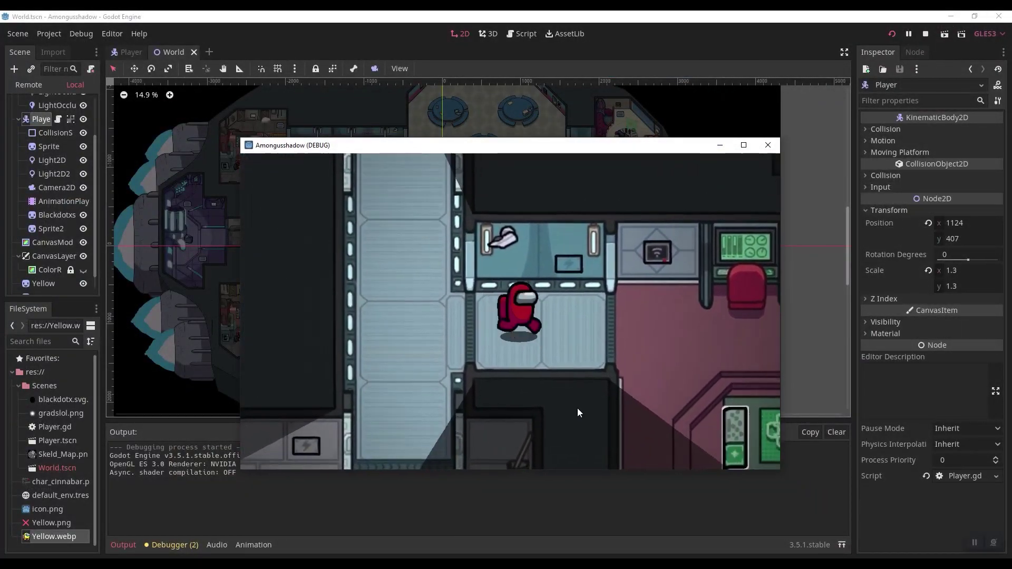
key("Left")
key("Up")
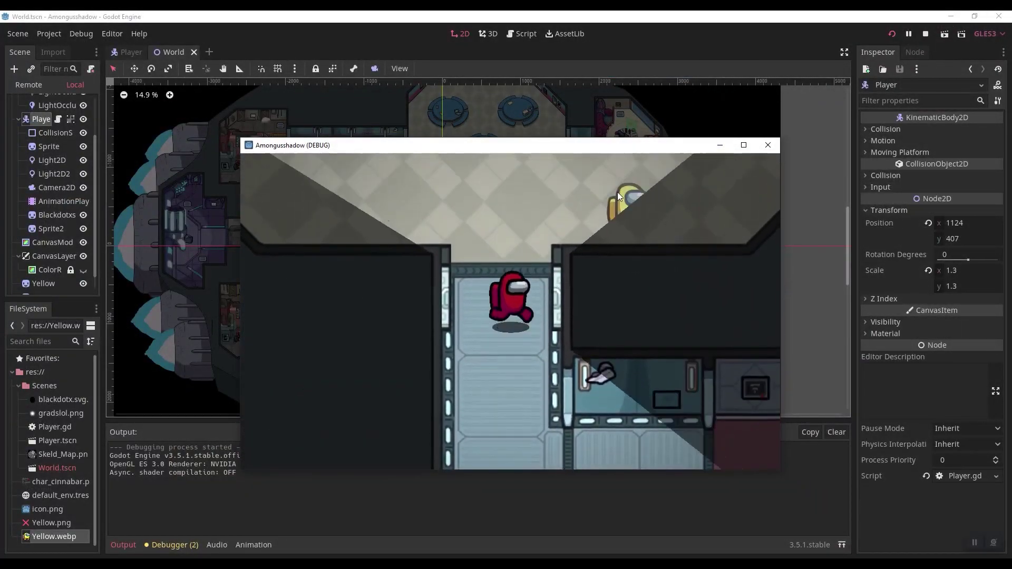
key("Up")
key("Down")
key("Up")
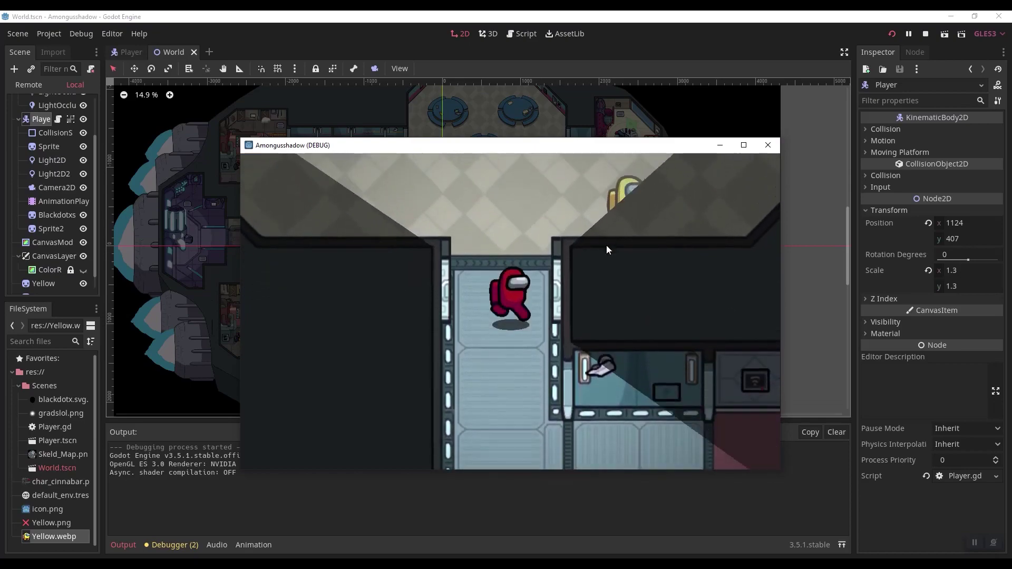
key("Up")
key("Down")
key("Up")
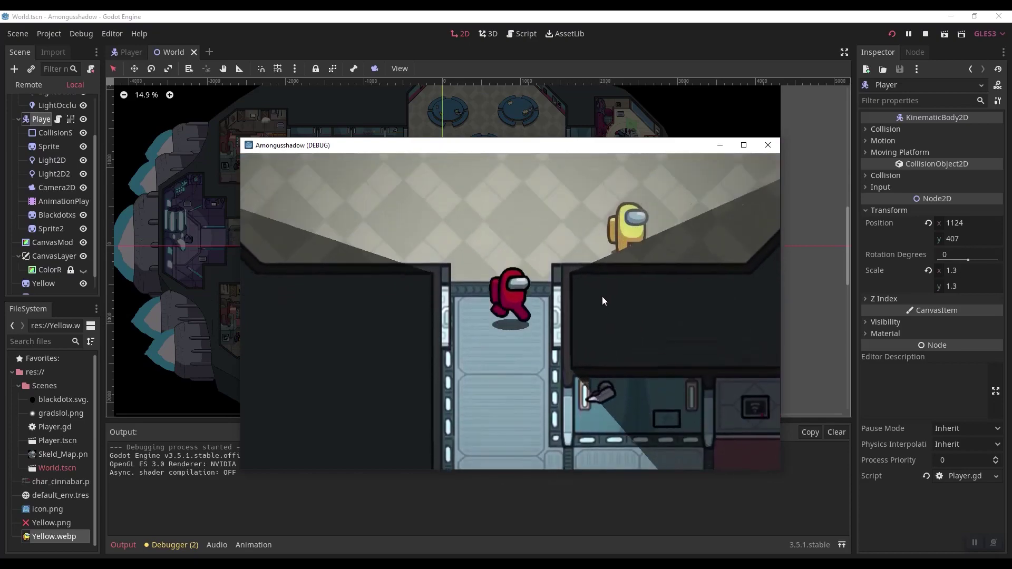
key("Down")
key("Up")
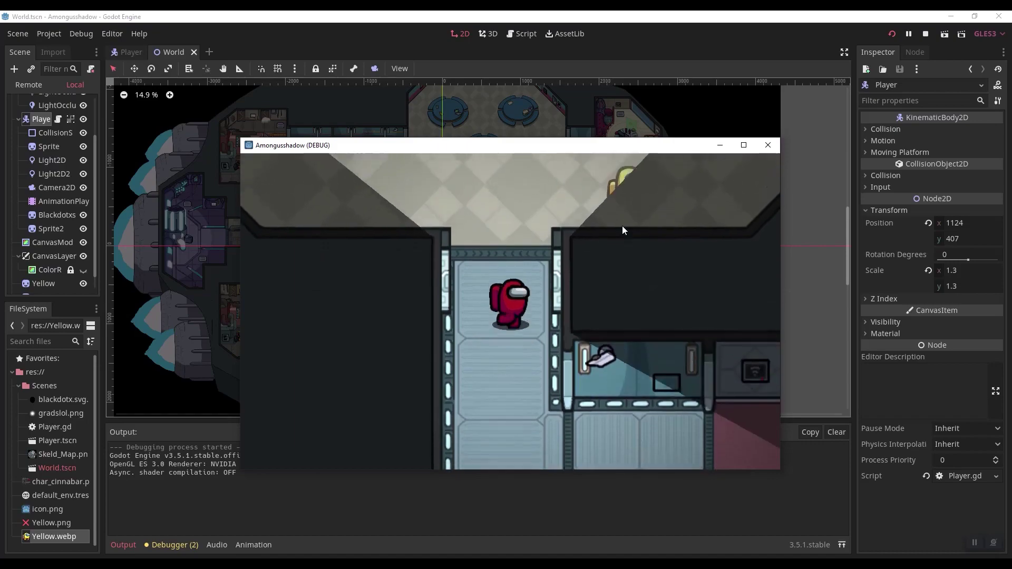
key("Up")
key("Down")
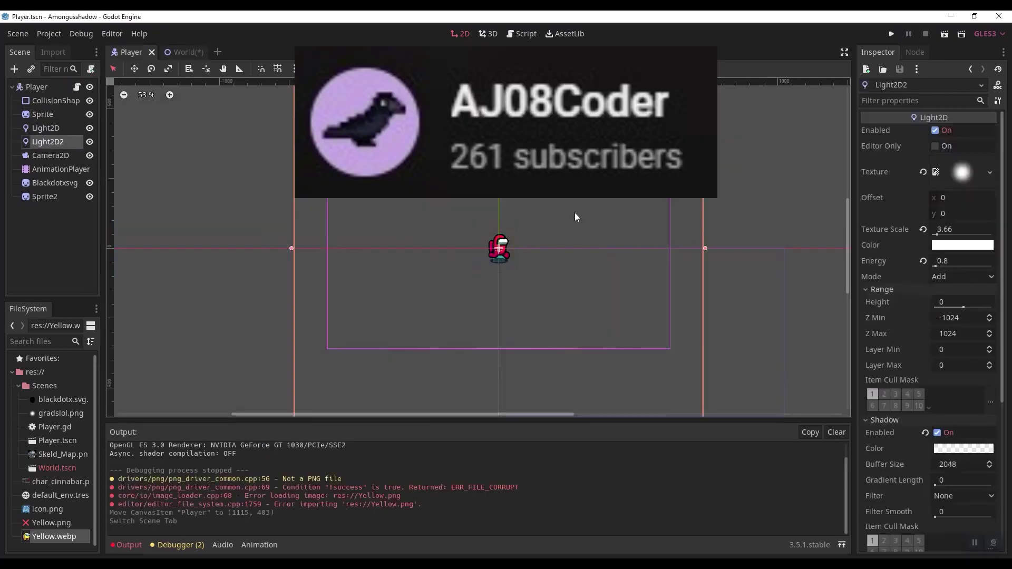
Step: Select the Player node, review lines 1–22 of Player.gd, and return to the World scene
left_click(176, 128)
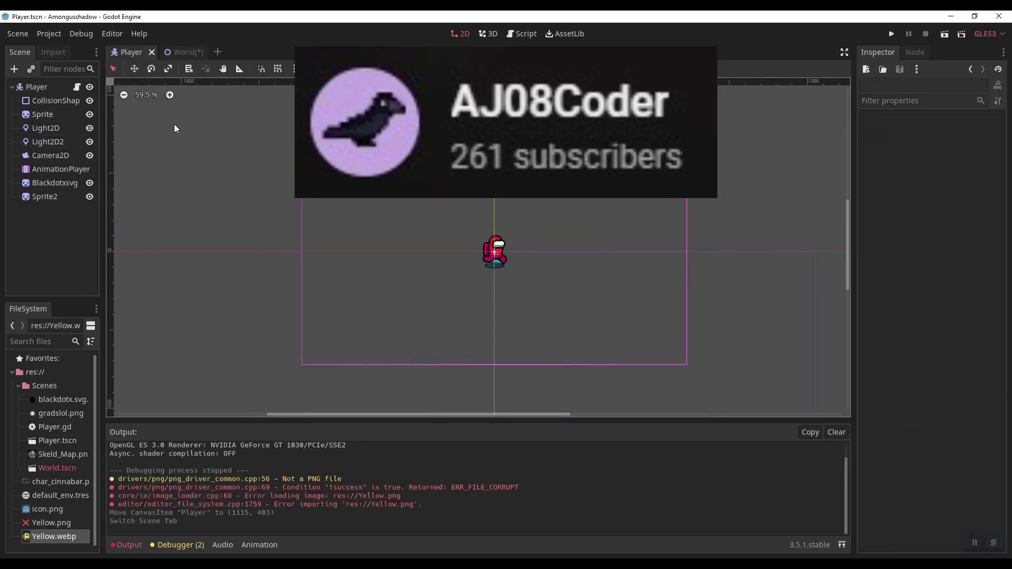
left_click(52, 89)
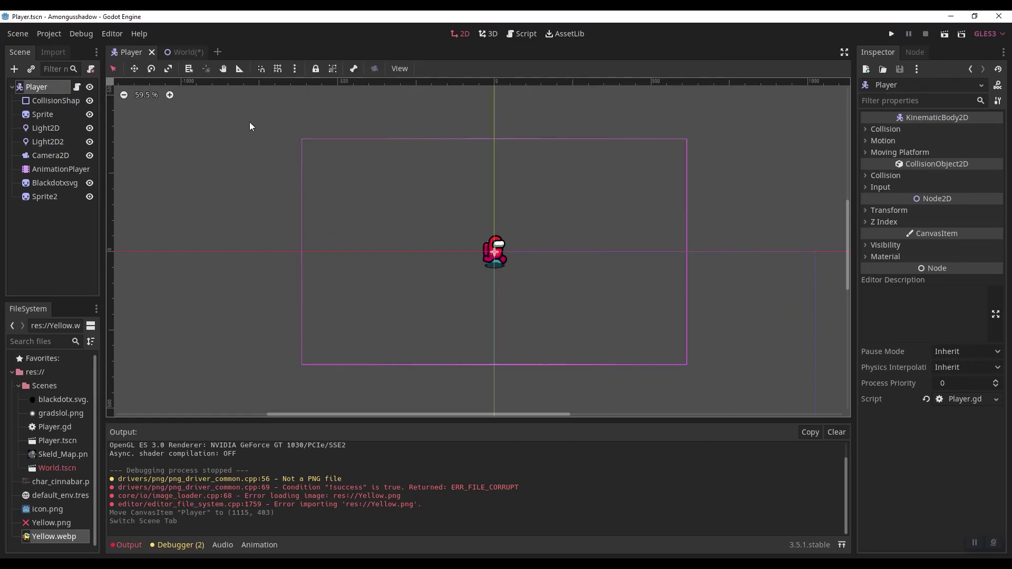
left_click(77, 88)
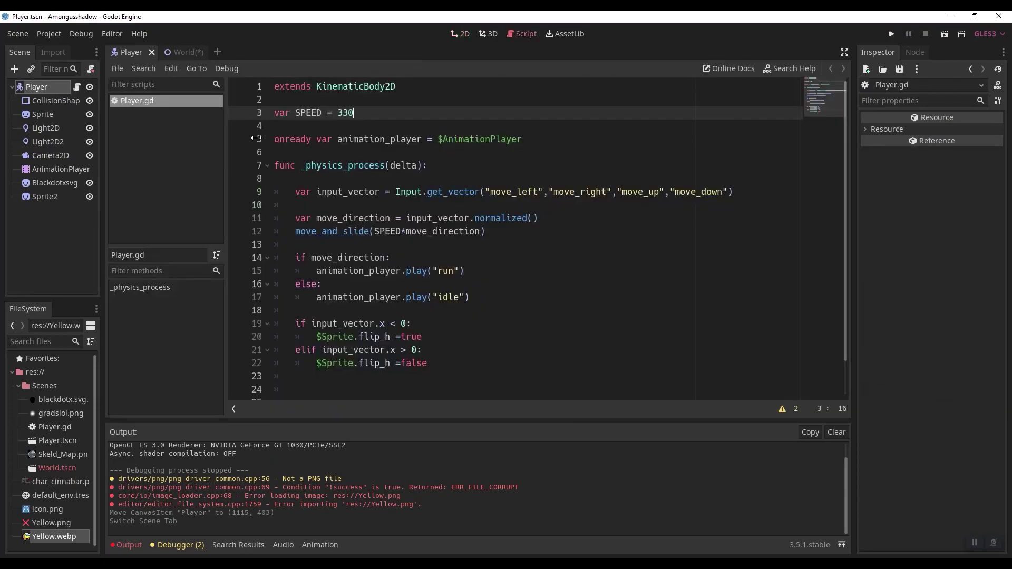
left_click_drag(428, 363, 275, 87)
key("ctrl+Tab")
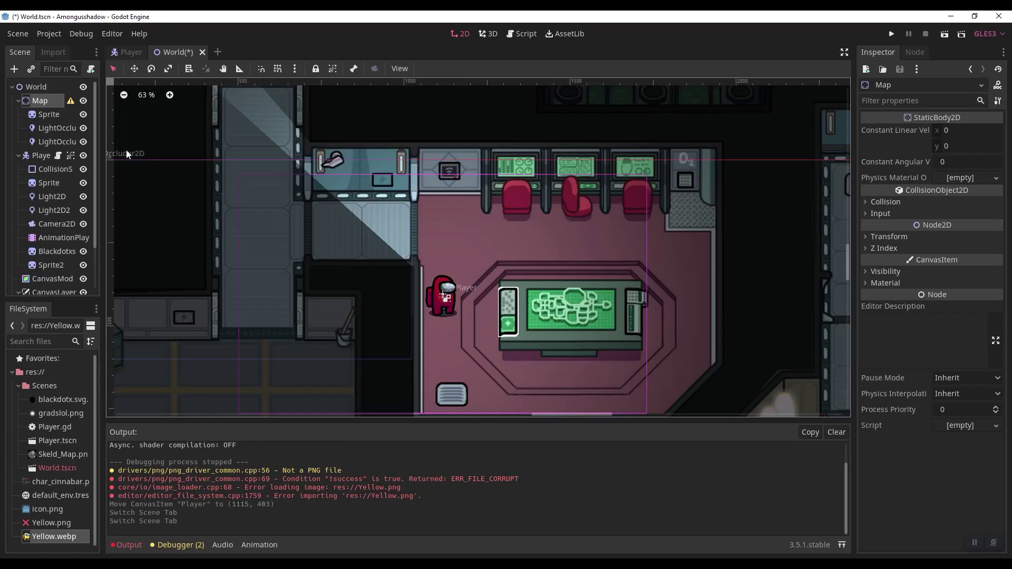
Step: Inspect the map Sprite and the outlines of both LightOccluder2D nodes in the viewport
left_click(45, 115)
scroll(399, 204, "down", 5)
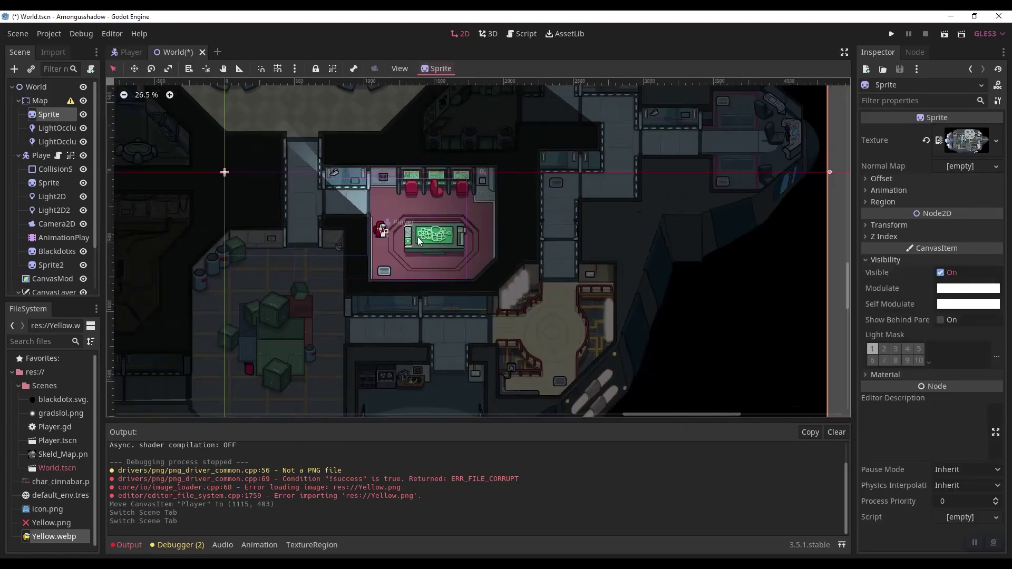
scroll(399, 204, "up", 7)
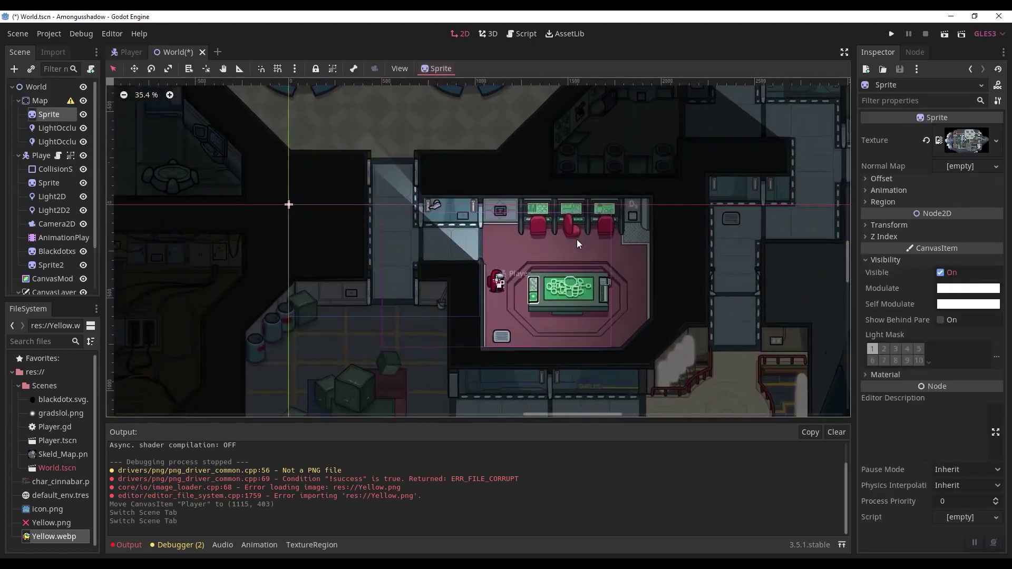
scroll(289, 219, "up", 2)
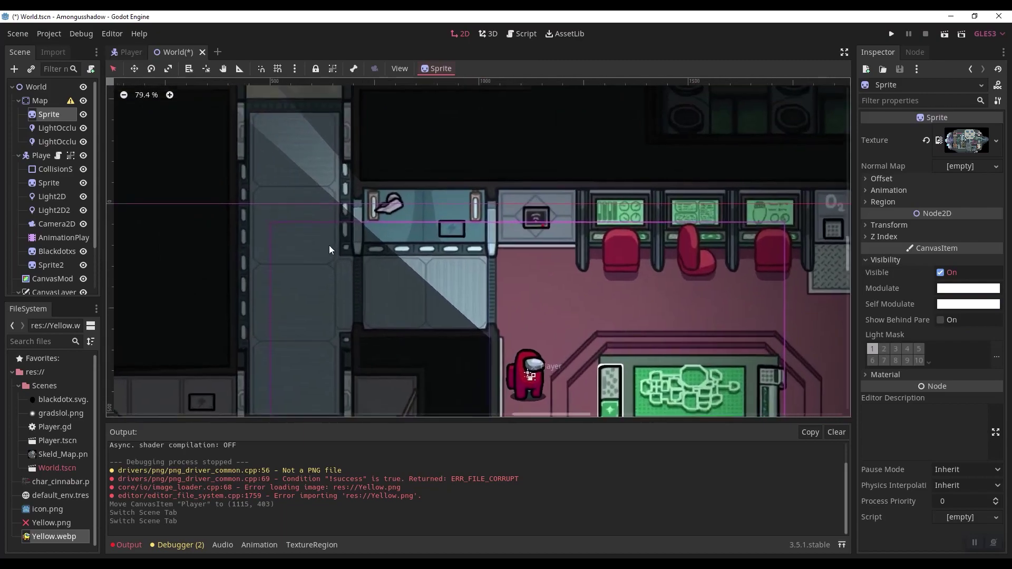
scroll(213, 178, "down", 3)
left_click(63, 132)
scroll(304, 191, "up", 3)
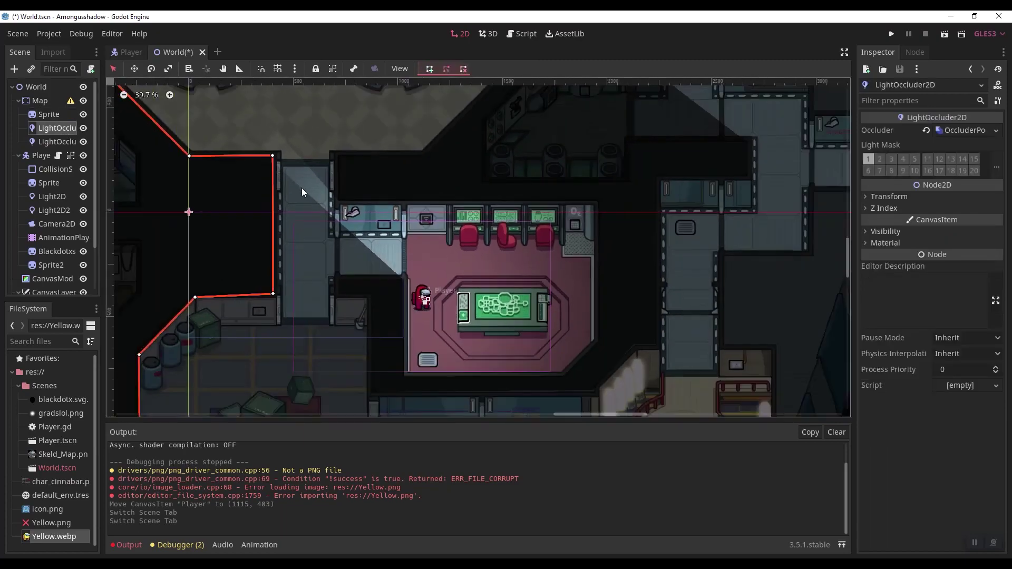
middle_click_drag(305, 192, 548, 264)
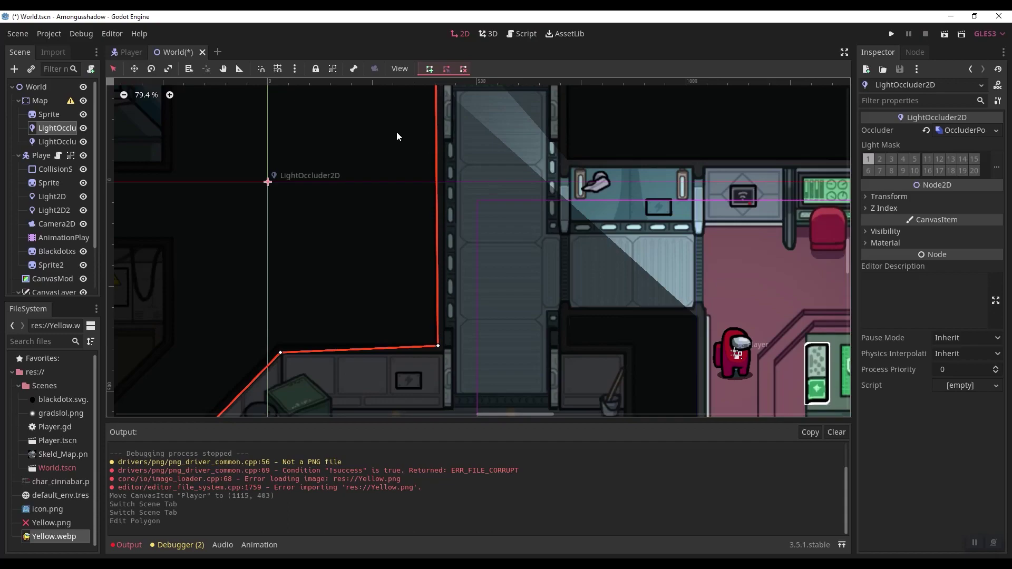
scroll(397, 137, "up", 1)
middle_click_drag(397, 136, 211, 145)
left_click(59, 143)
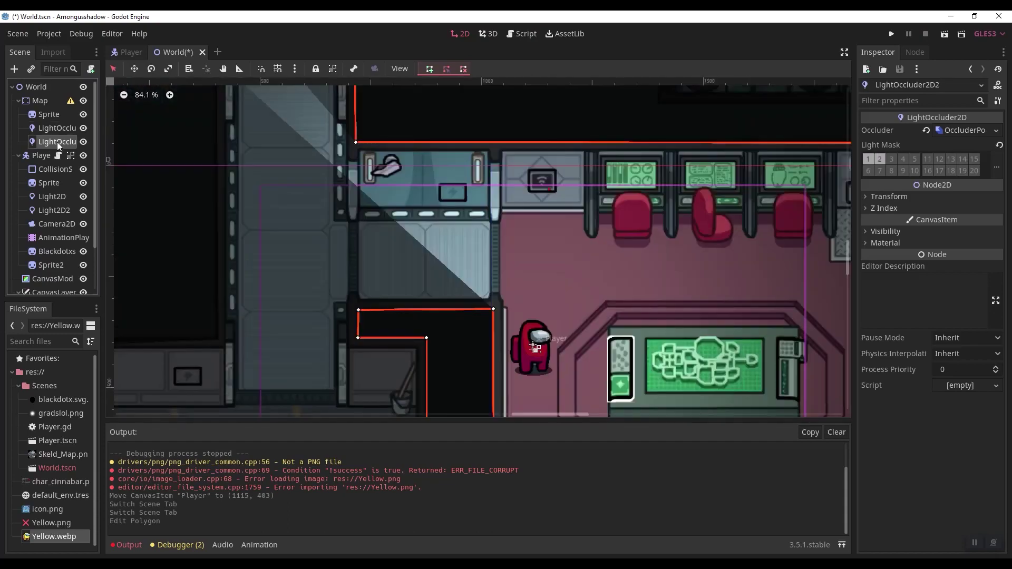
Step: Add a Light2D child node under the Map node
left_click(45, 101)
key("ctrl+a")
type("light")
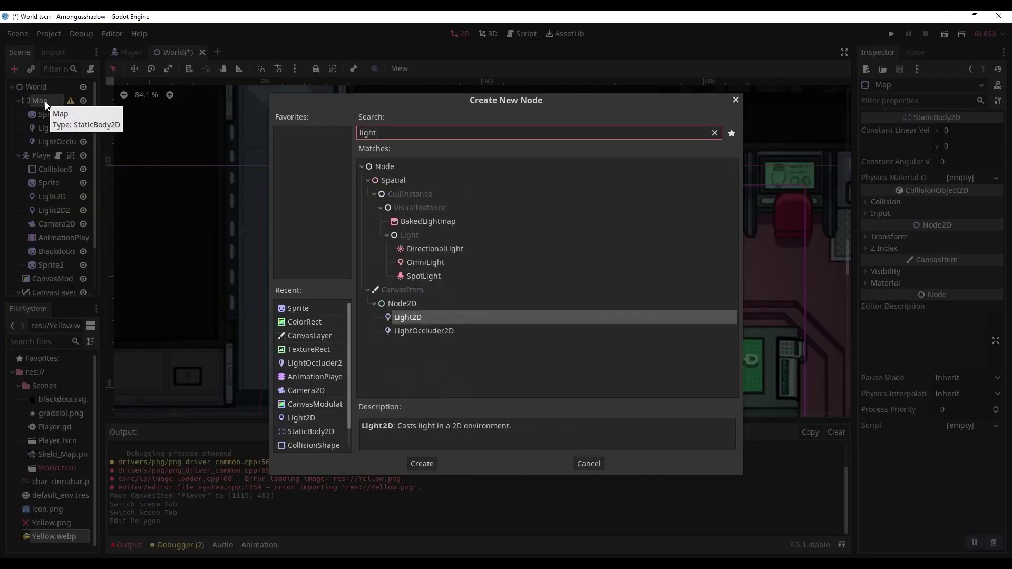
key("Return")
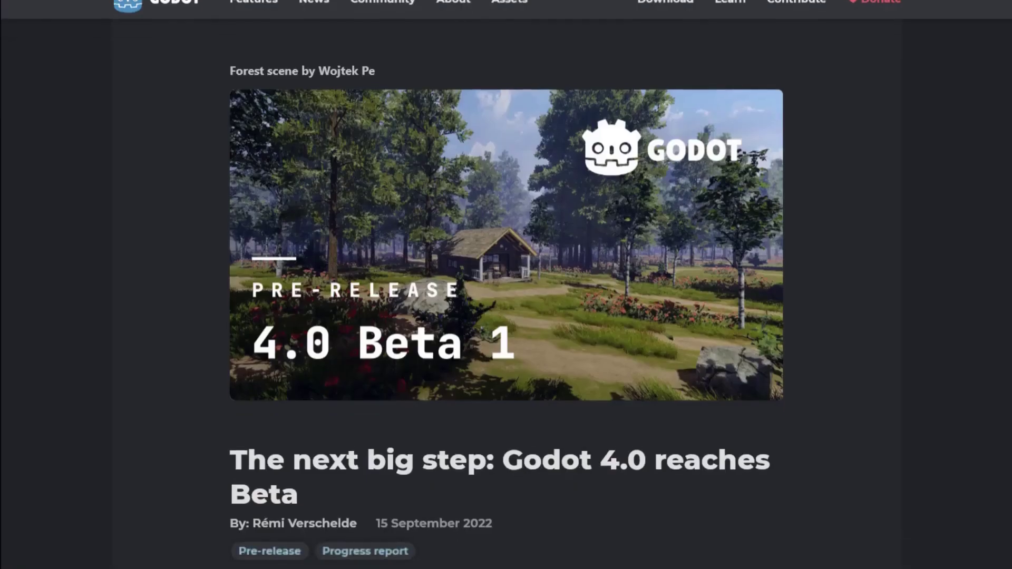
scroll(506, 284, "down", 6)
scroll(506, 285, "down", 2)
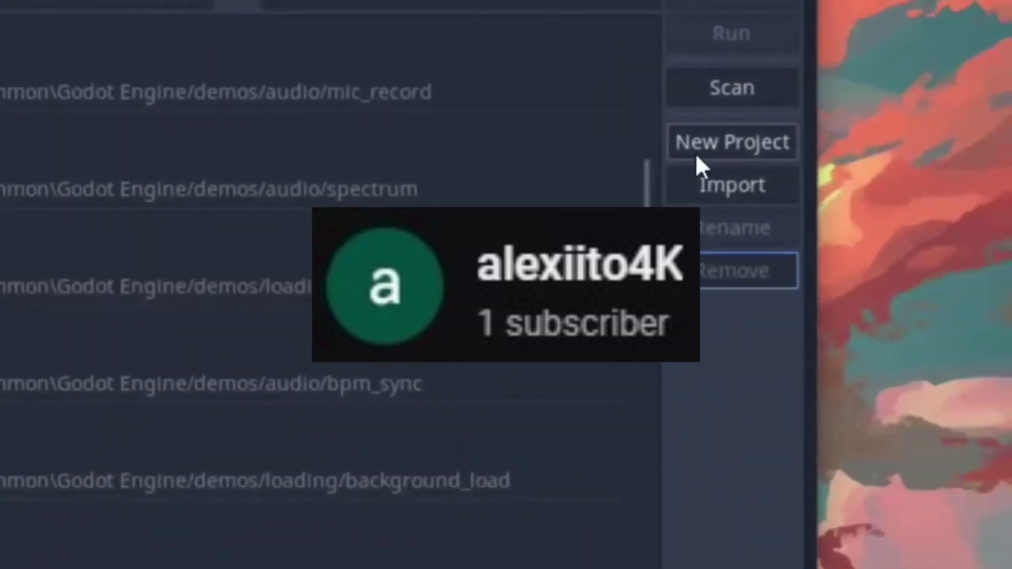
Step: Start a new project named Bootleg Flappy Bird and create its own project folder
left_click(696, 153)
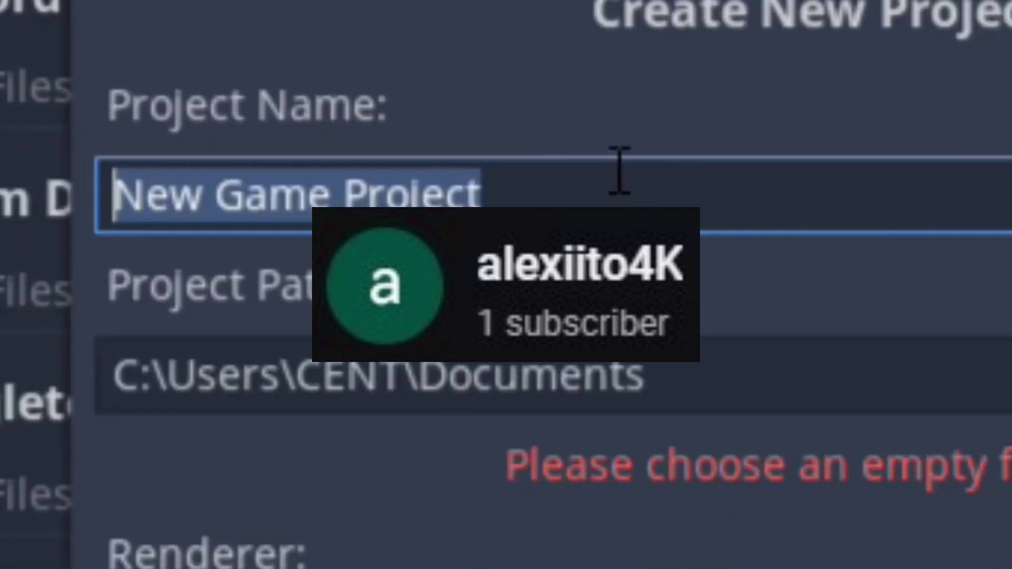
key("BackSpace")
type("B")
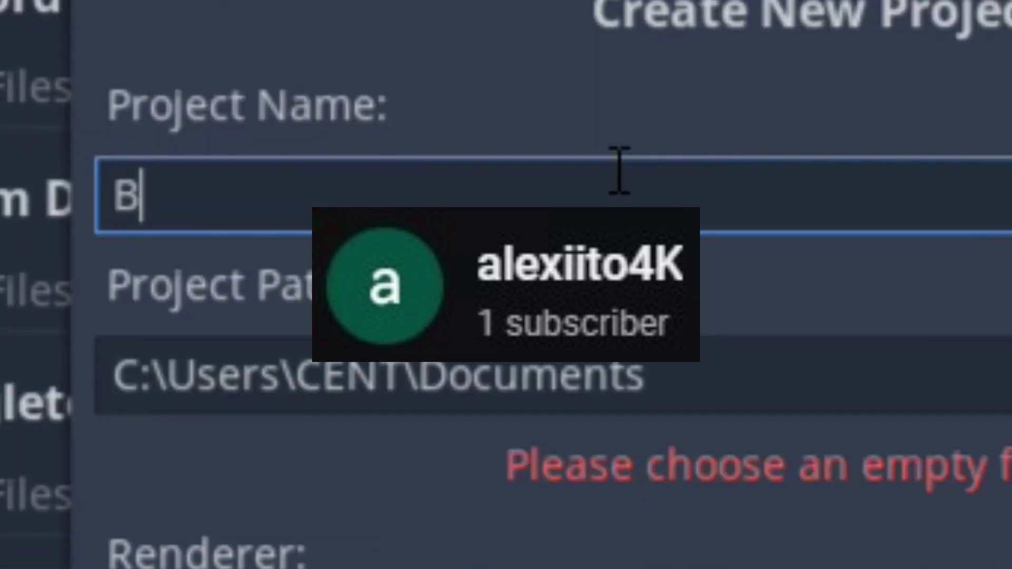
type("ootleg Flappy Bl")
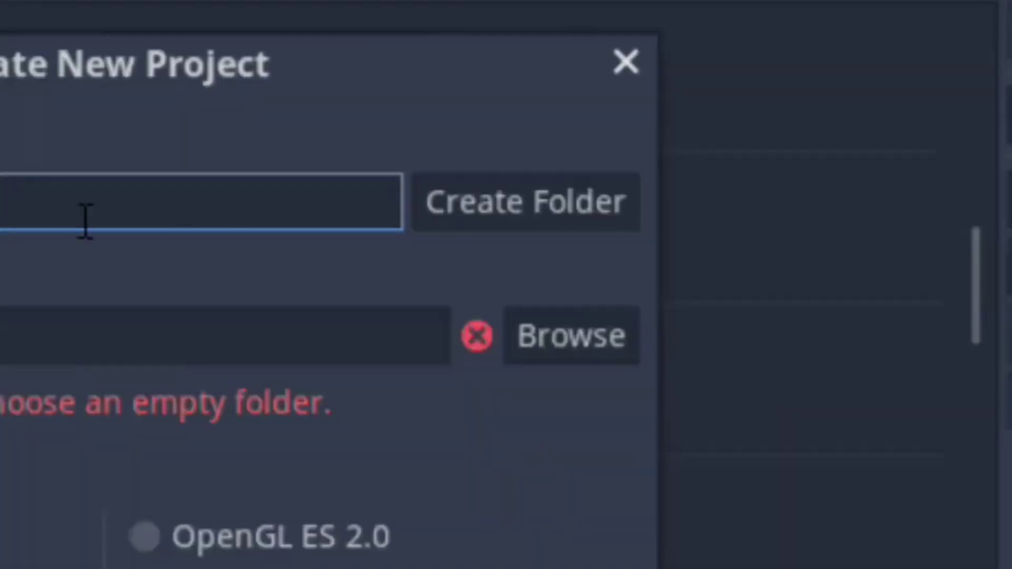
left_click(447, 210)
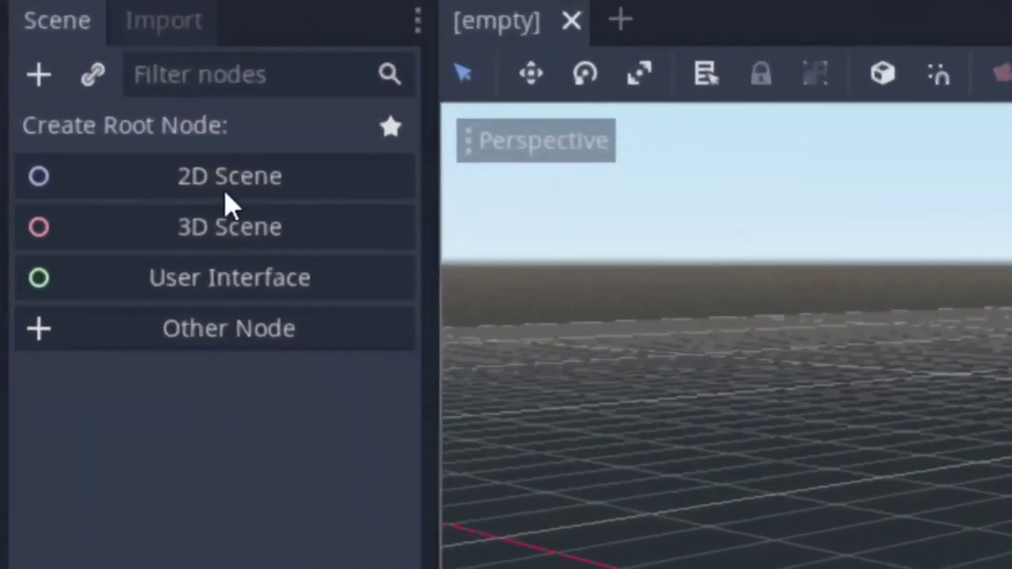
Step: Create a 2D scene and rename its root Node2D to PlayerNode
left_click(225, 194)
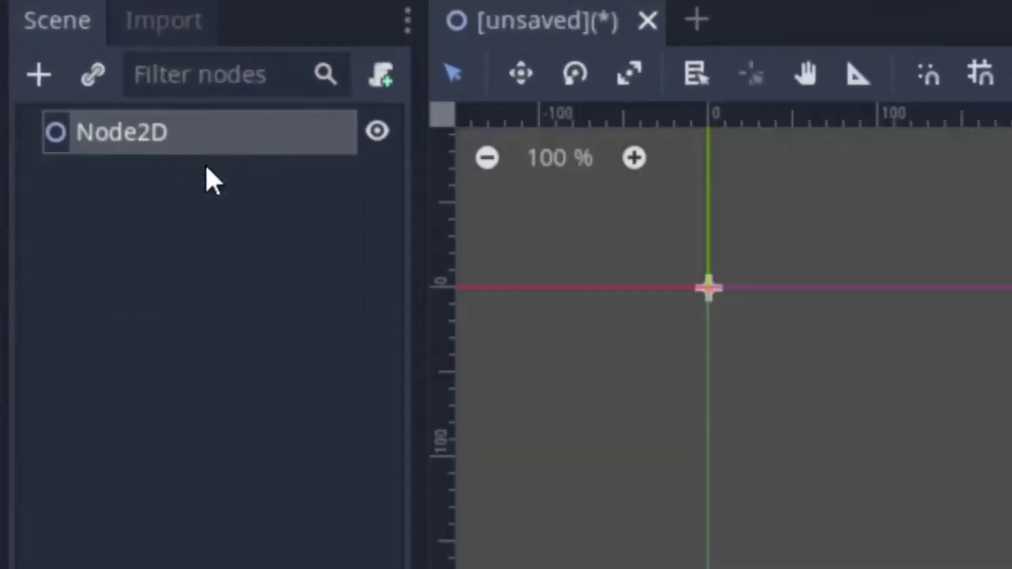
double_click(146, 133)
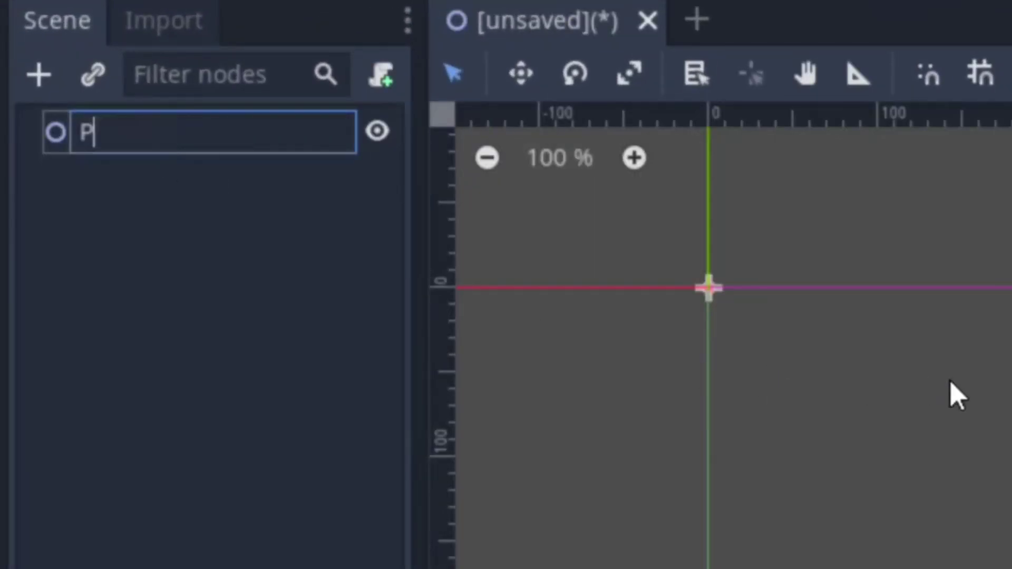
key("Return")
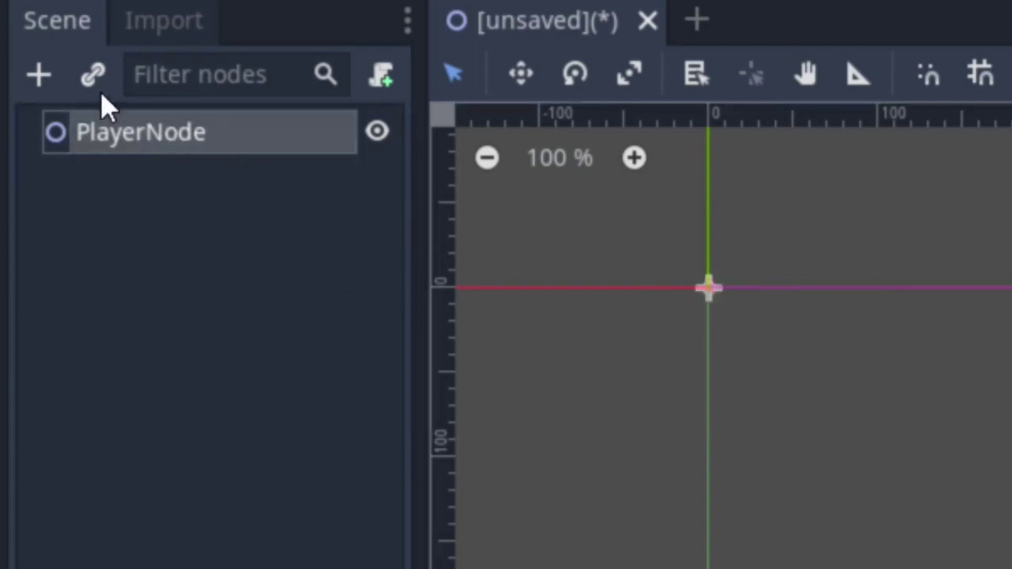
Step: Add a KinematicBody2D child under PlayerNode and rename it Player
left_click(51, 74)
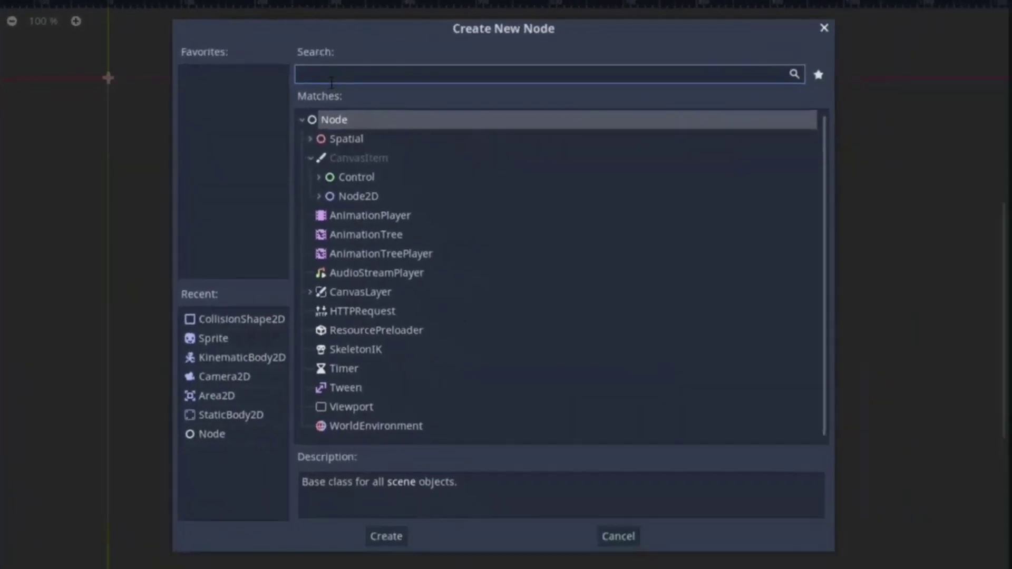
type("Kine")
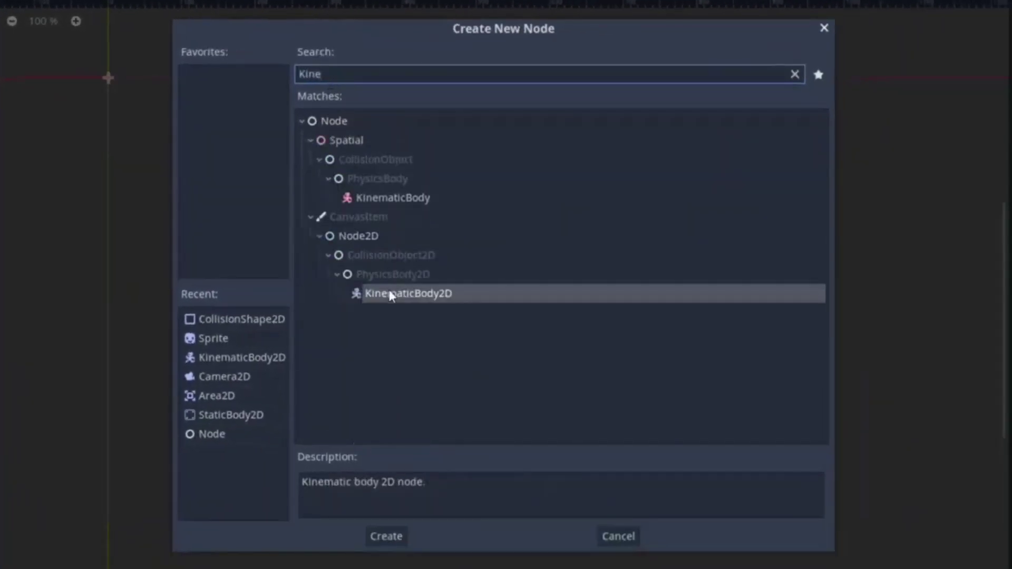
left_click(386, 536)
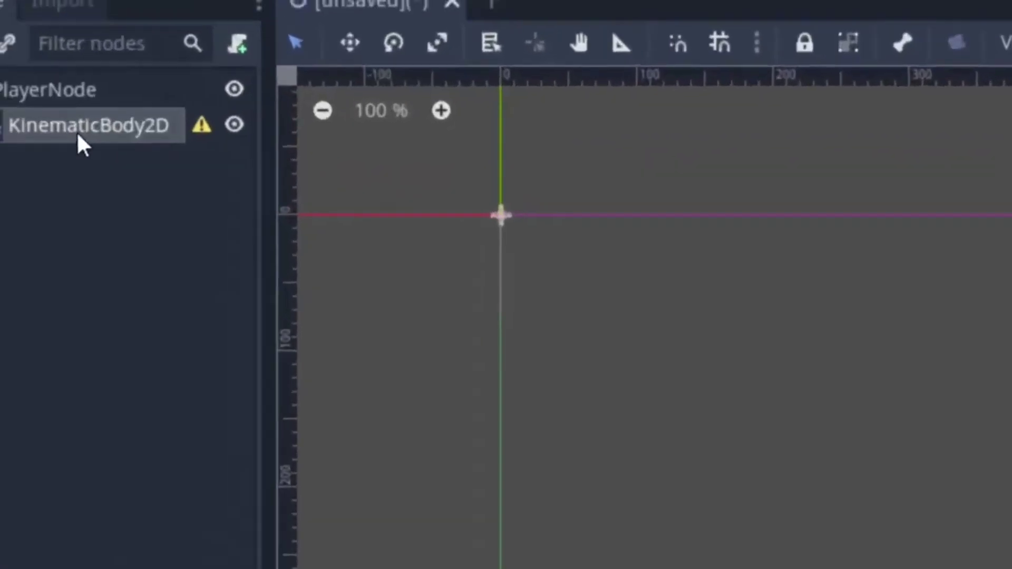
double_click(77, 131)
type("Player")
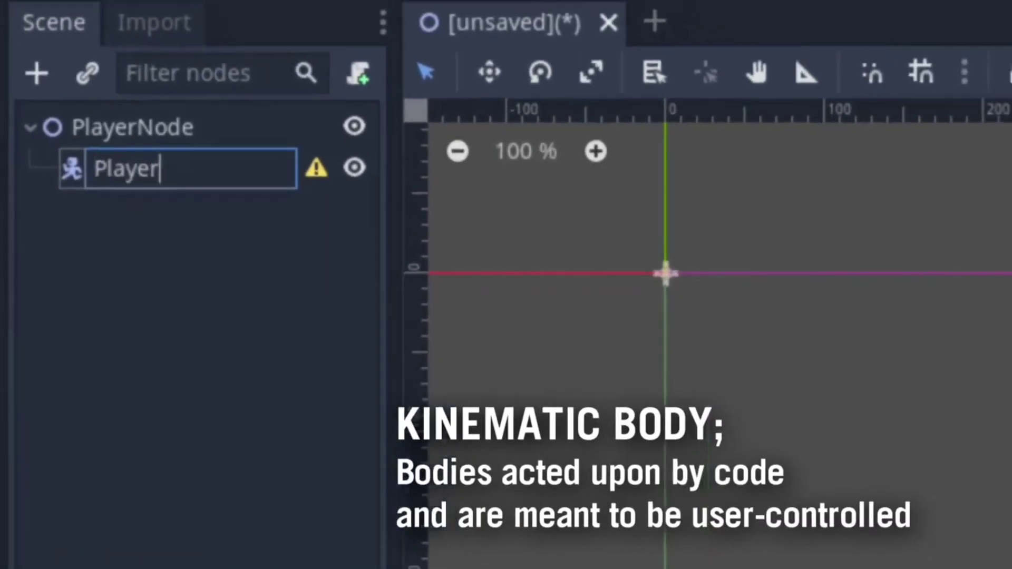
key("Return")
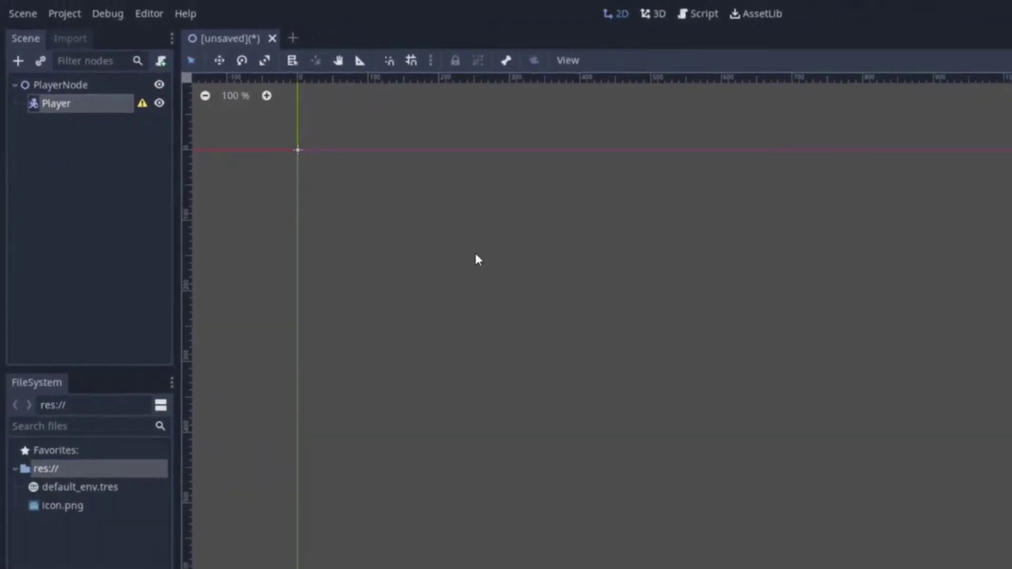